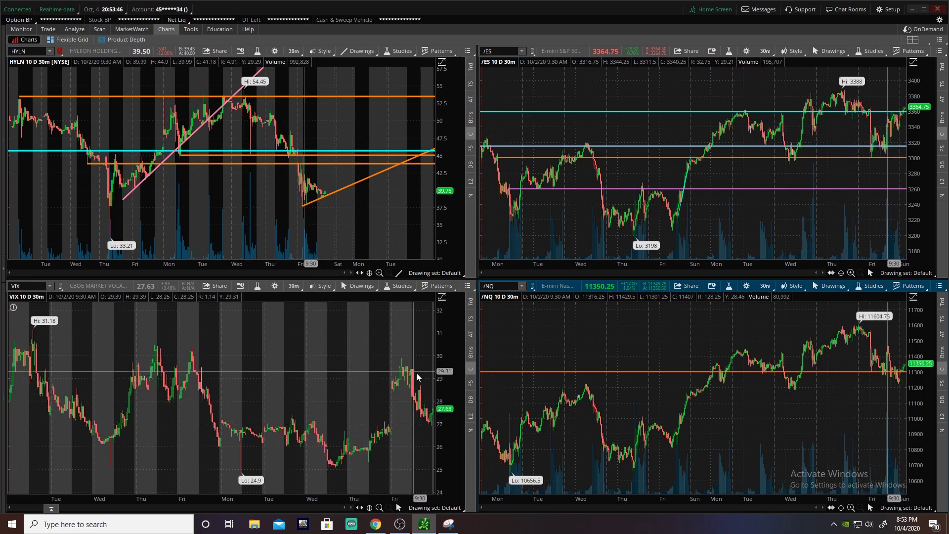
# Step: Zoom the /ES chart in twice to a 1-day, 1-minute view with larger candles
pyautogui.click(851, 273)
pyautogui.click(851, 273)
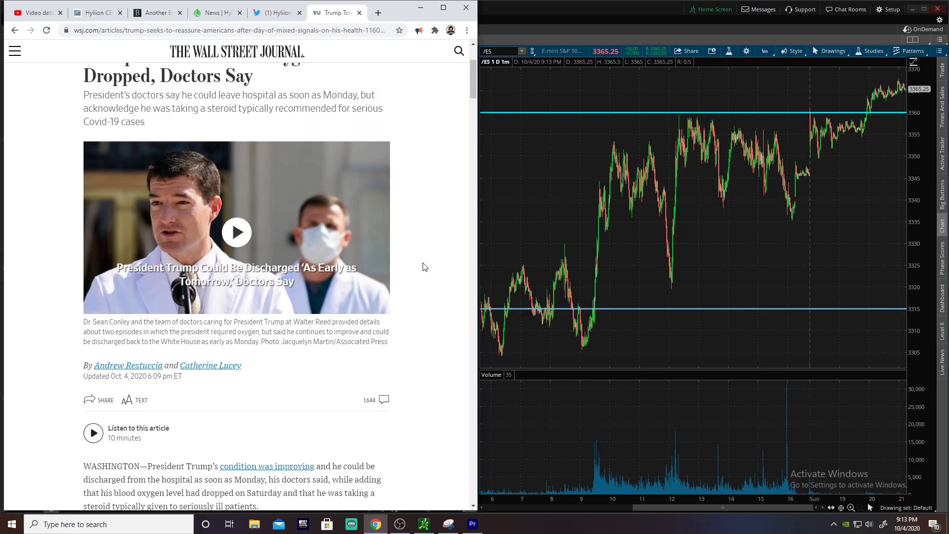
# Step: Highlight the WSJ subheading phrases about leaving hospital Monday and the Covid-19 cases
pyautogui.scroll(1, 424, 267)
pyautogui.moveTo(312, 145); pyautogui.dragTo(371, 145)
pyautogui.doubleClick(350, 149)
pyautogui.click(145, 154)
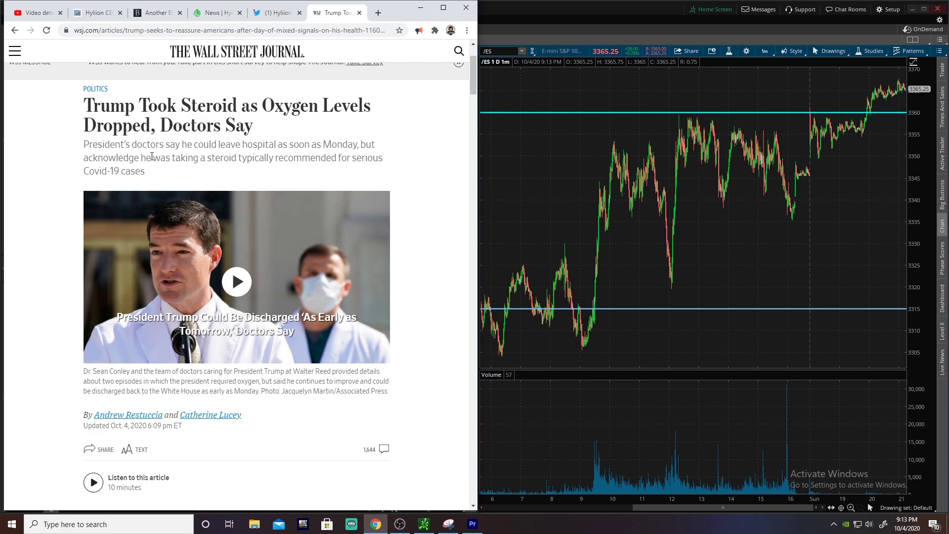
pyautogui.moveTo(152, 157); pyautogui.dragTo(330, 145)
pyautogui.click(270, 157)
pyautogui.moveTo(97, 170); pyautogui.dragTo(166, 169)
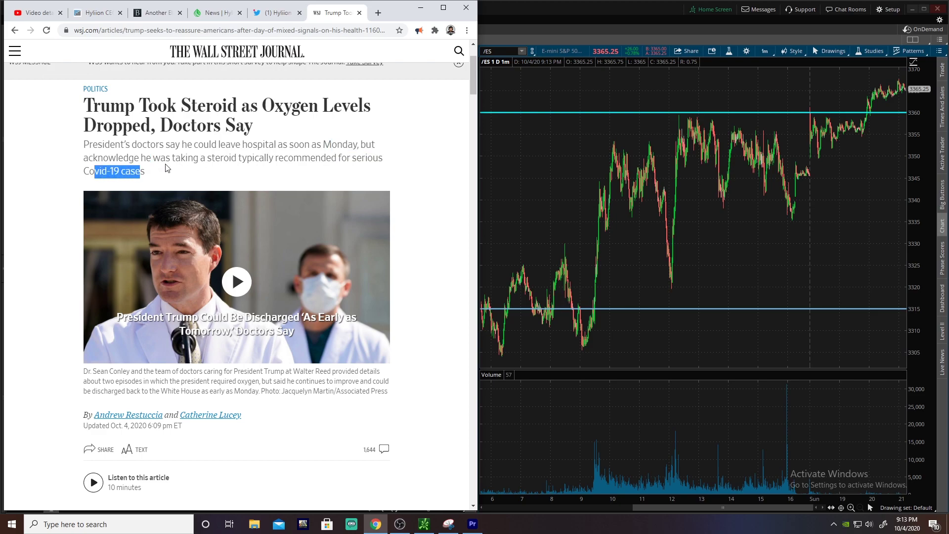
pyautogui.scroll(-3, 282, 141)
pyautogui.moveTo(148, 367); pyautogui.dragTo(234, 405)
pyautogui.scroll(4, 151, 179)
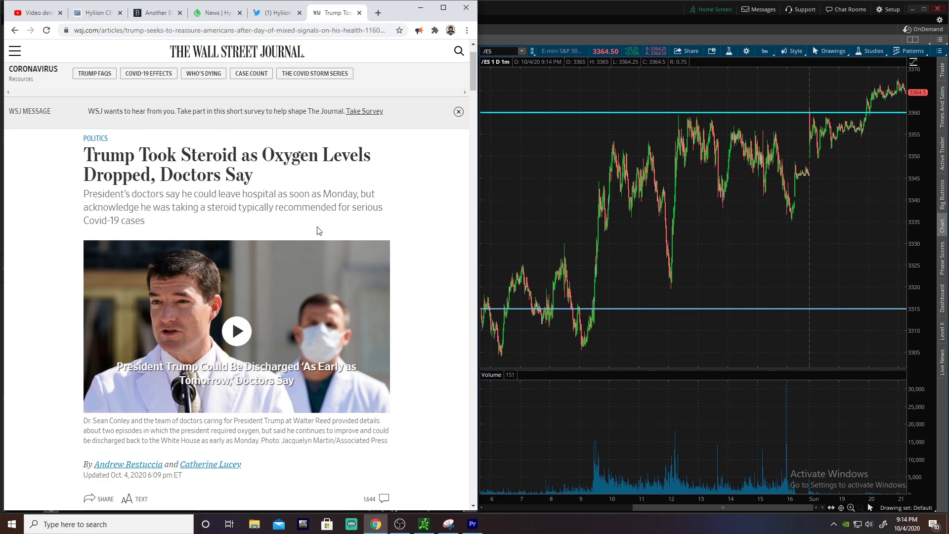
pyautogui.scroll(-7, 248, 282)
# Step: Highlight the 'condition continues to improve' quote, serious-symptoms line, and 94% and 93% oxygen figures
pyautogui.moveTo(291, 308); pyautogui.dragTo(349, 307)
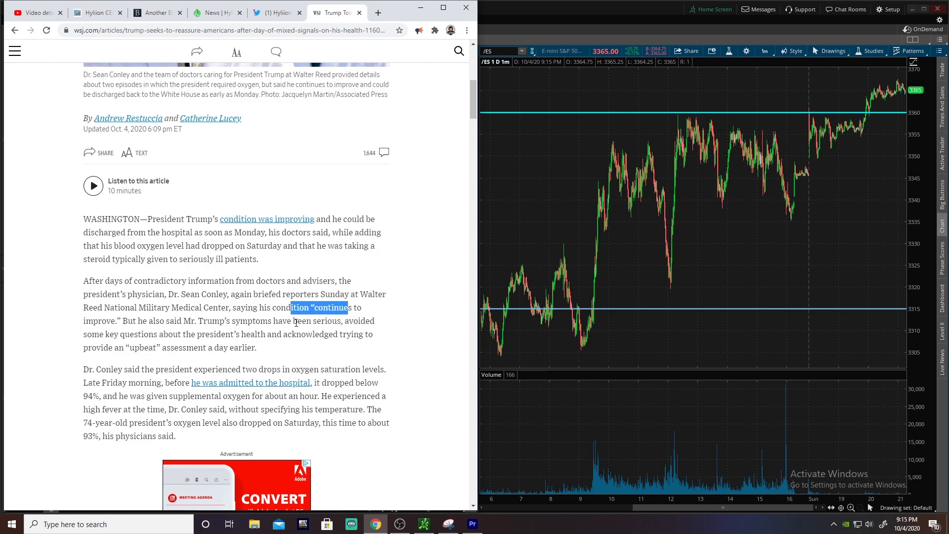
pyautogui.click(260, 319)
pyautogui.moveTo(248, 321); pyautogui.dragTo(326, 324)
pyautogui.click(316, 321)
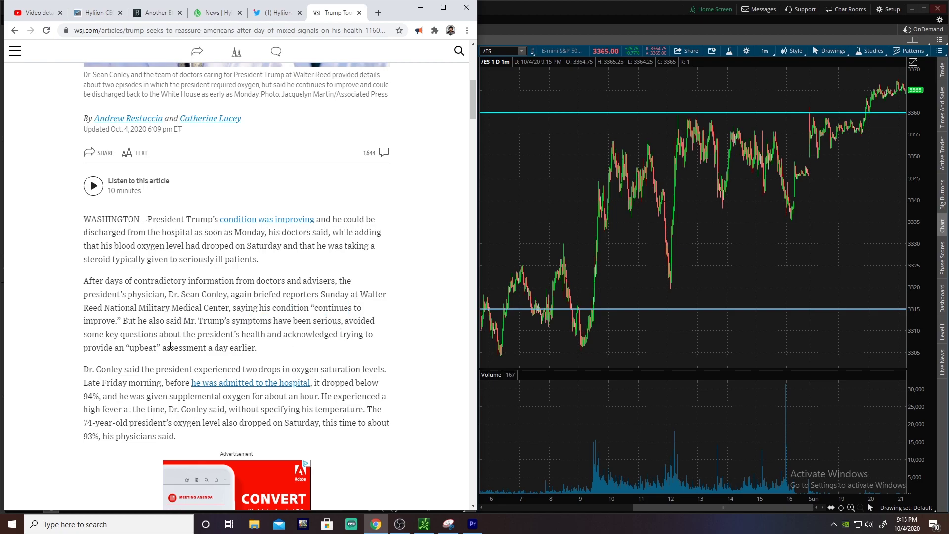
pyautogui.scroll(-2, 389, 406)
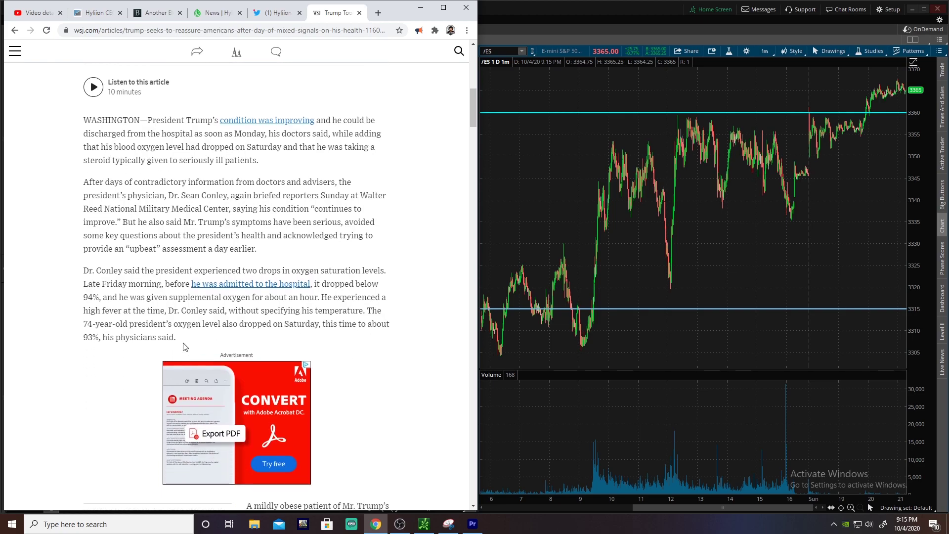
pyautogui.moveTo(79, 297); pyautogui.dragTo(93, 298)
pyautogui.moveTo(84, 338); pyautogui.dragTo(97, 338)
# Step: Read through the rest of the article, then minimize Chrome
pyautogui.scroll(-3, 144, 328)
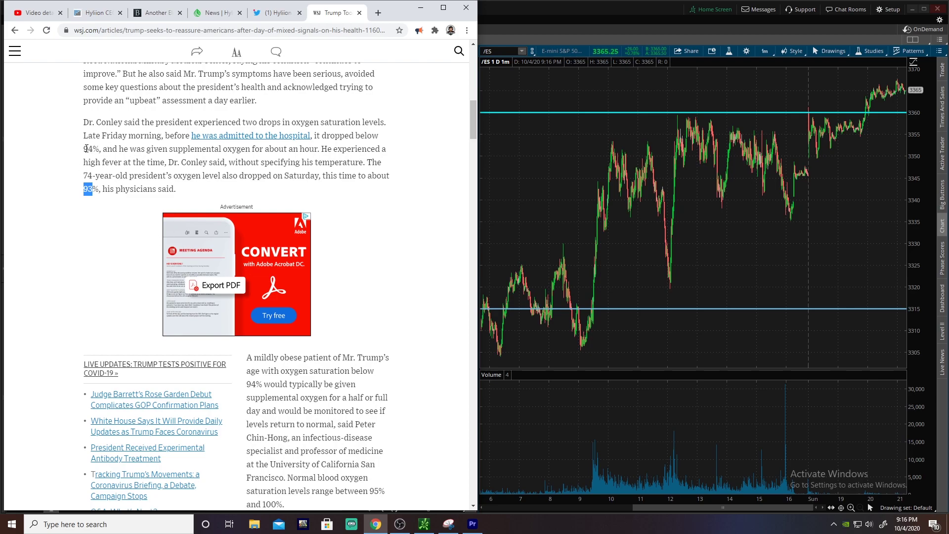
pyautogui.scroll(-1, 106, 148)
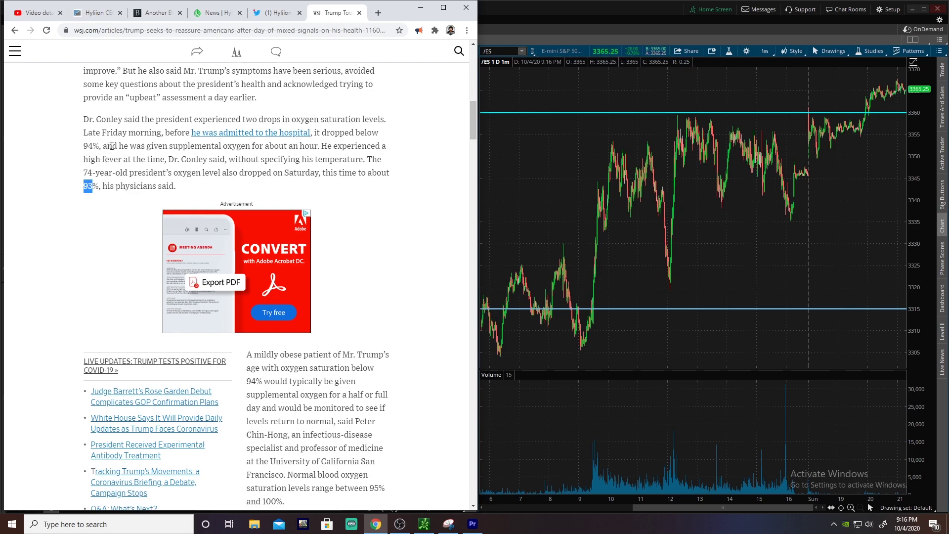
pyautogui.scroll(-2, 333, 282)
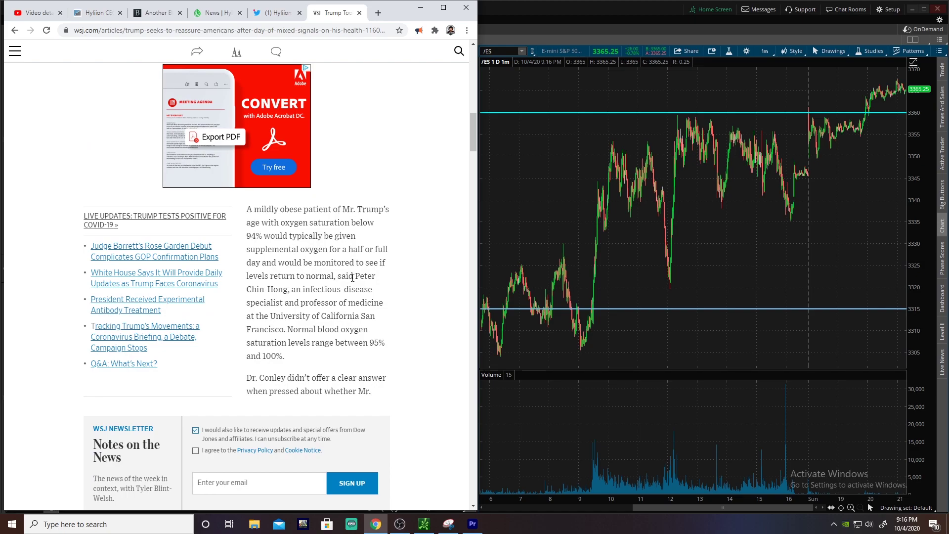
pyautogui.scroll(-3, 353, 277)
pyautogui.scroll(2, 353, 277)
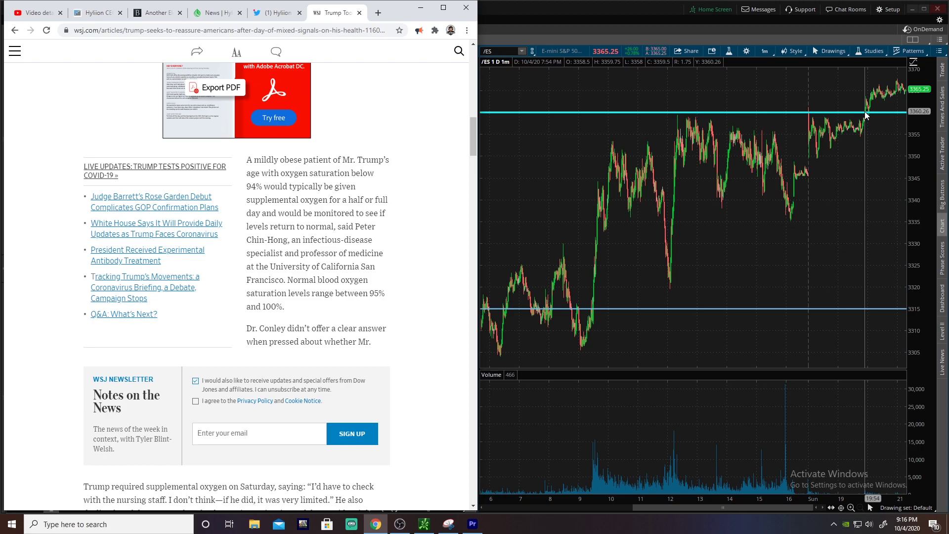
pyautogui.scroll(3, 369, 192)
pyautogui.scroll(10, 368, 192)
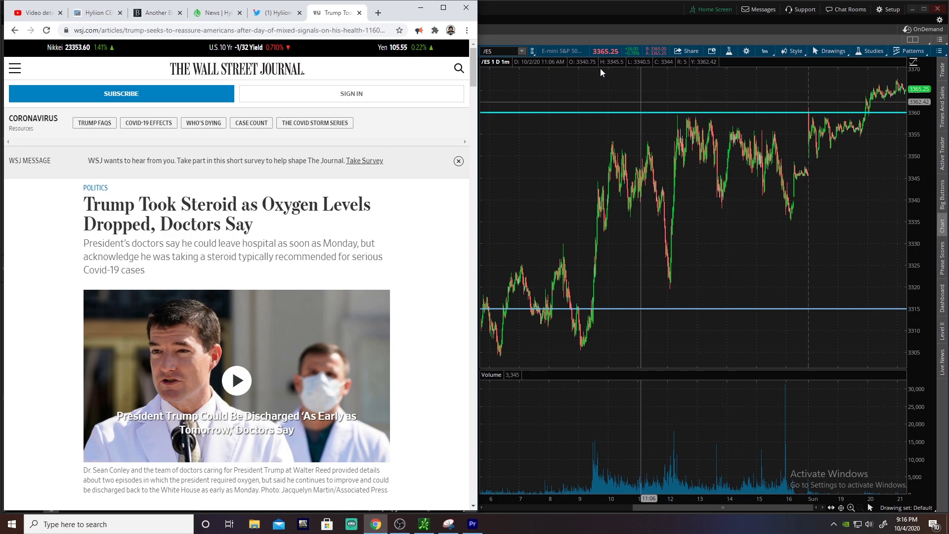
pyautogui.click(421, 8)
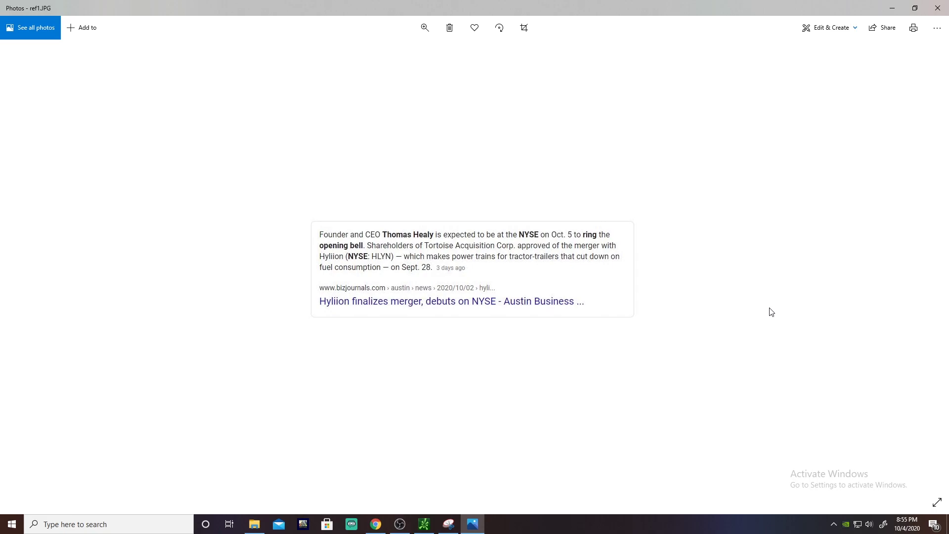
# Step: Step through the ref1, ref2 and ref3 Hyliion news screenshots, then close Photos
pyautogui.press('Right')
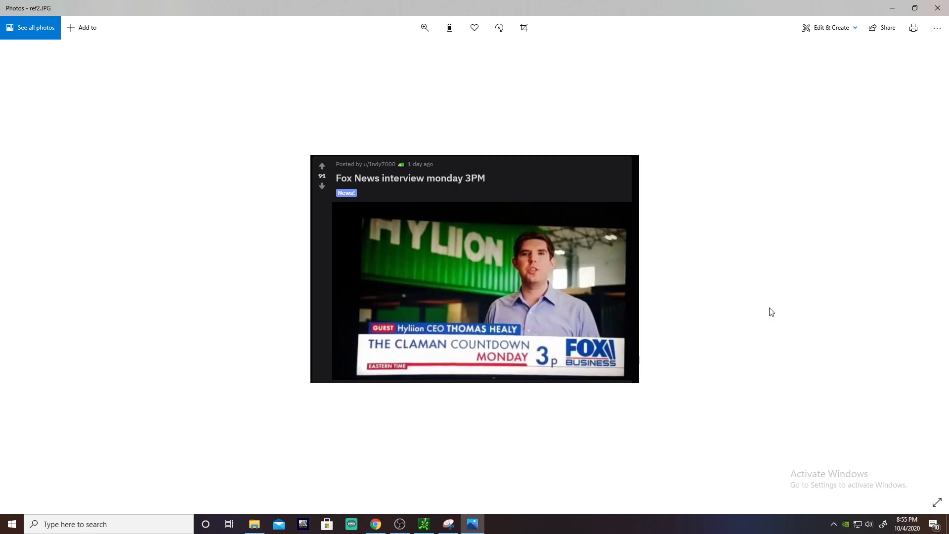
pyautogui.press('Right')
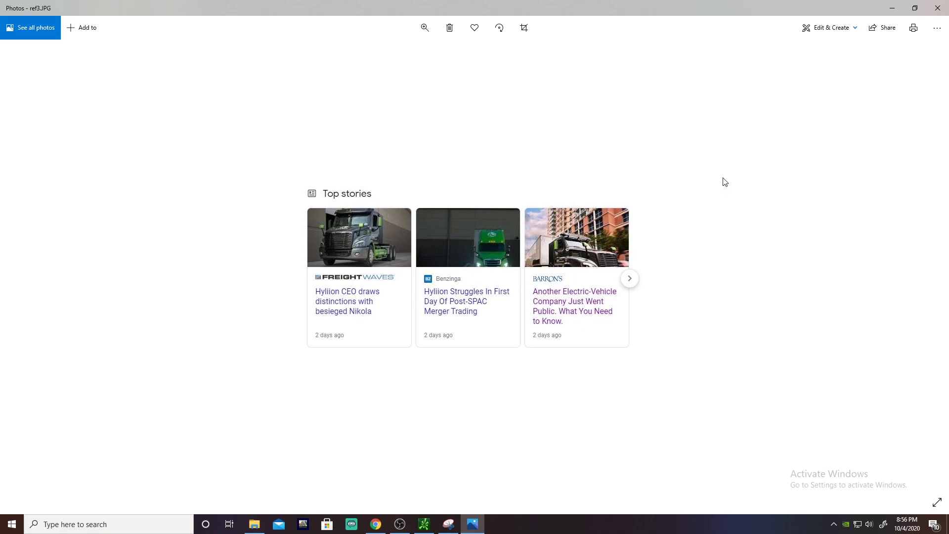
pyautogui.hotkey('alt', 'F4')
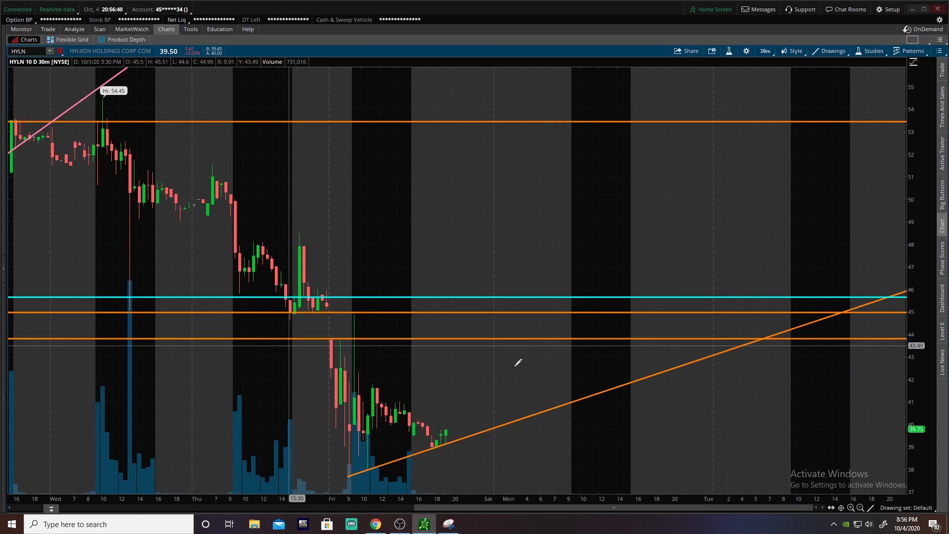
# Step: Widen the HYLN chart out to 30 days of 1-hour candles
pyautogui.click(861, 508)
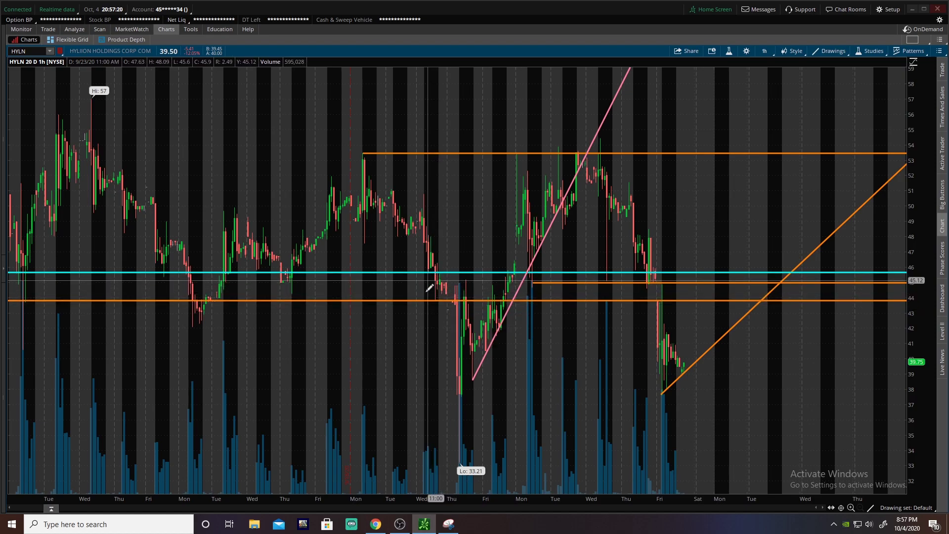
pyautogui.scroll(-2, 336, 287)
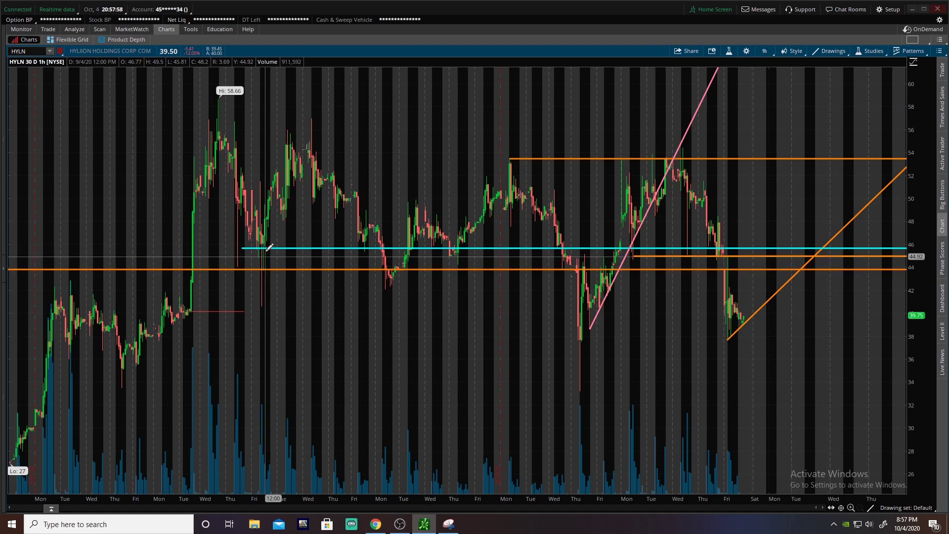
pyautogui.click(850, 508)
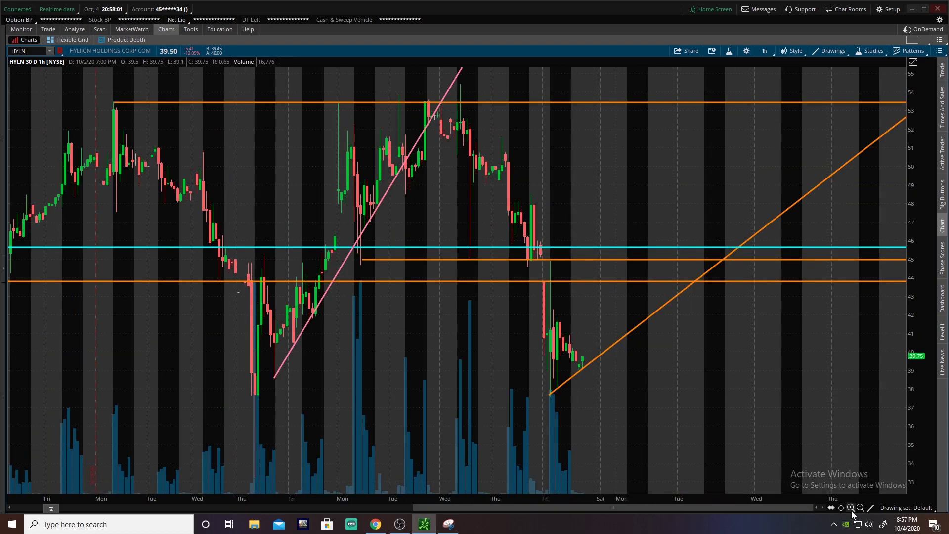
pyautogui.scroll(10, 480, 485)
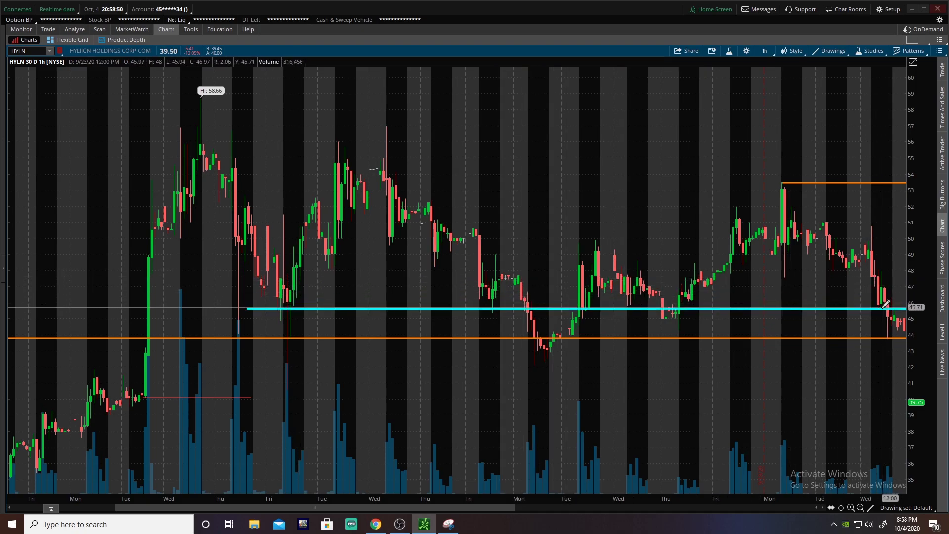
pyautogui.moveTo(507, 508); pyautogui.dragTo(640, 508)
pyautogui.scroll(-5, 647, 483)
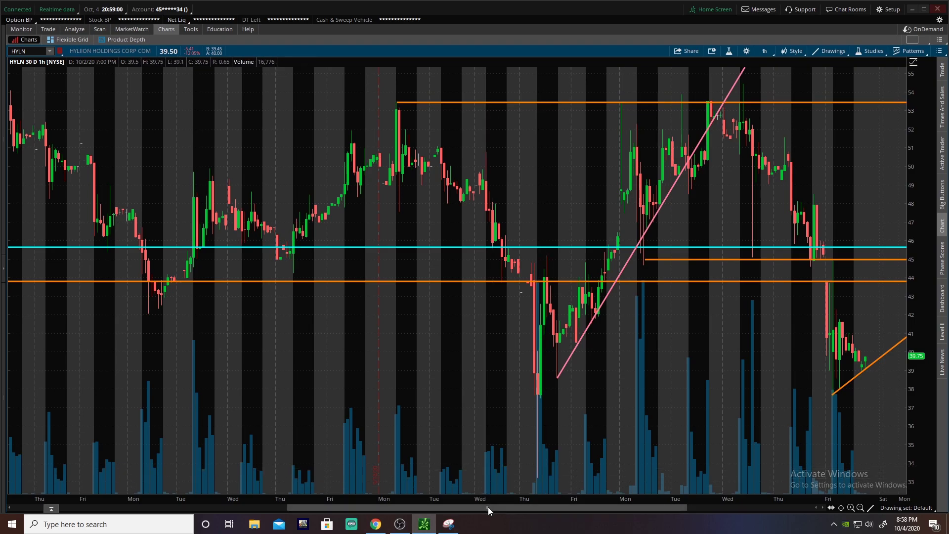
pyautogui.moveTo(488, 507); pyautogui.dragTo(527, 304)
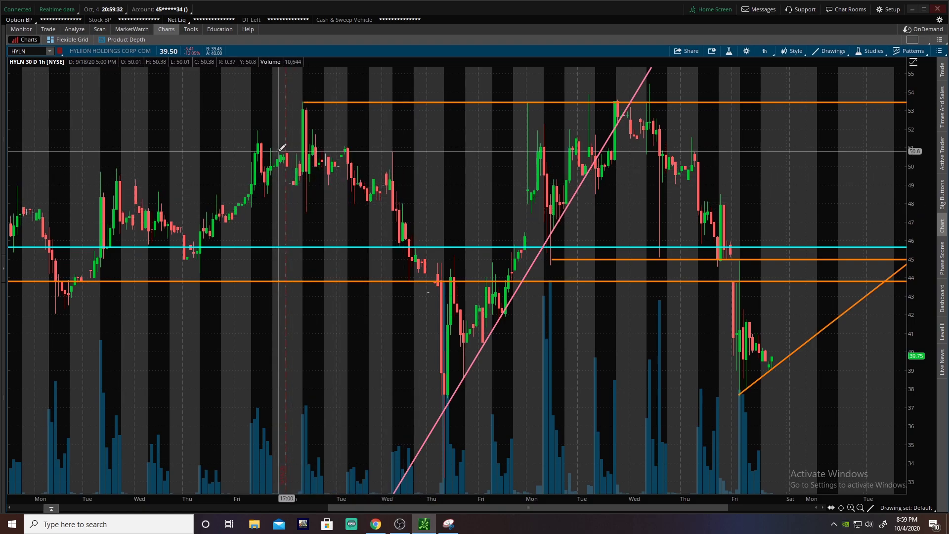
# Step: Use a 1x2 layout with VIX at 20 D : 1h beside HYLN, and zoom HYLN in
pyautogui.click(913, 40)
pyautogui.click(872, 55)
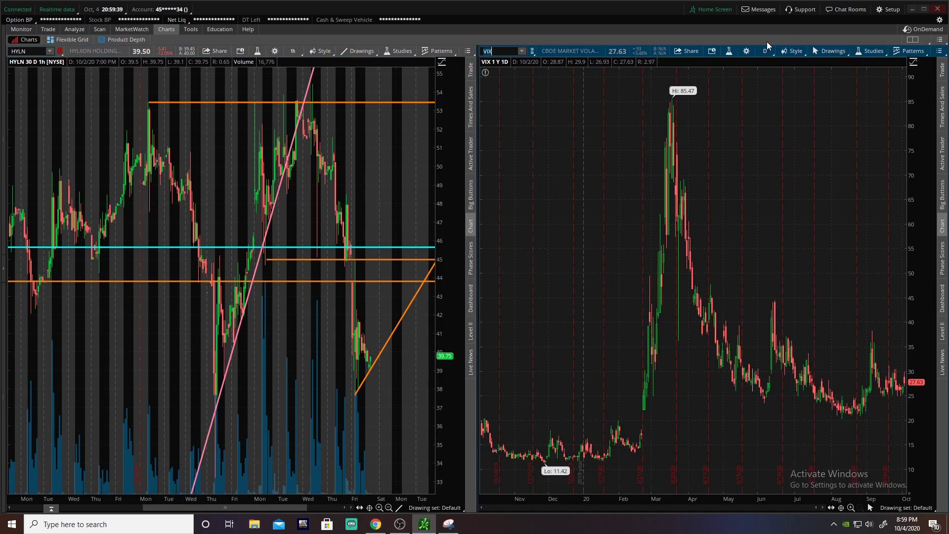
pyautogui.click(765, 51)
pyautogui.click(729, 141)
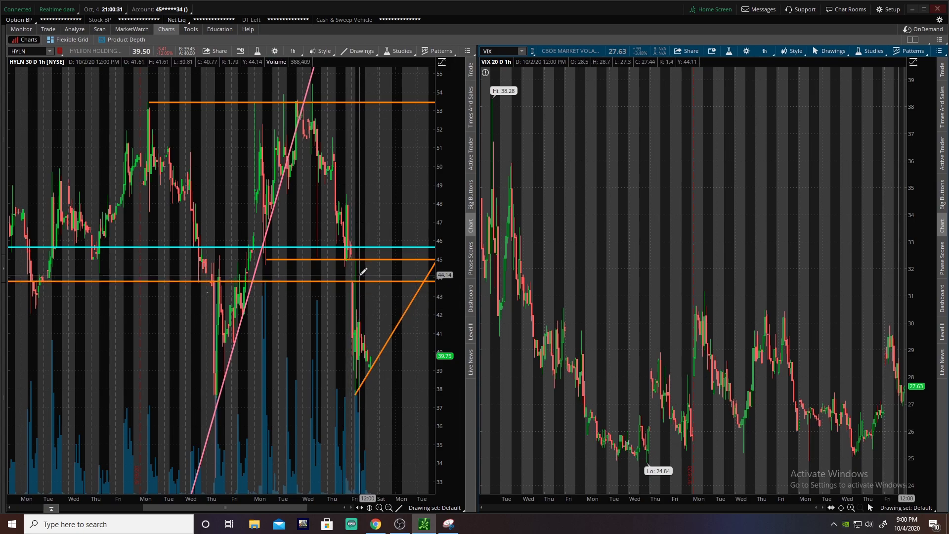
pyautogui.click(379, 508)
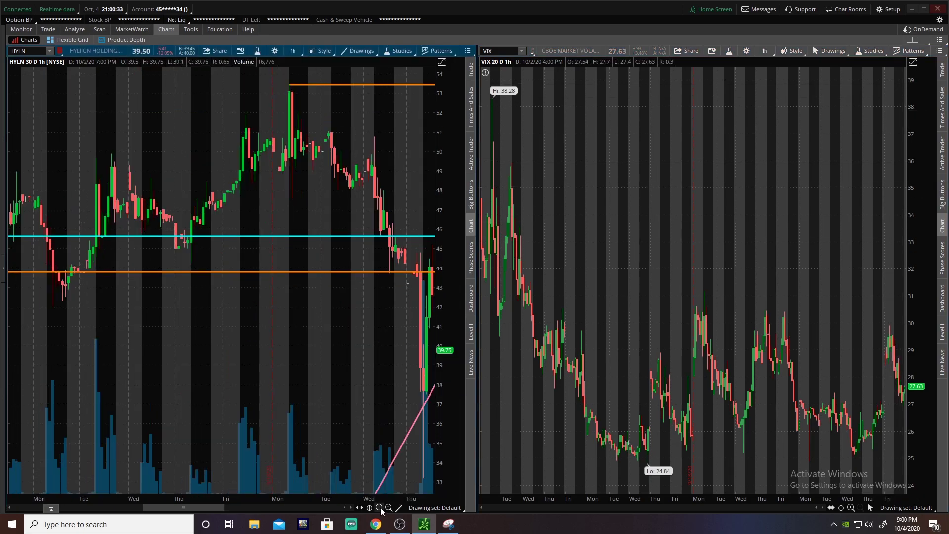
# Step: Drag the HYLN chart's scrollbar to shift the visible time range
pyautogui.moveTo(218, 509); pyautogui.dragTo(281, 509)
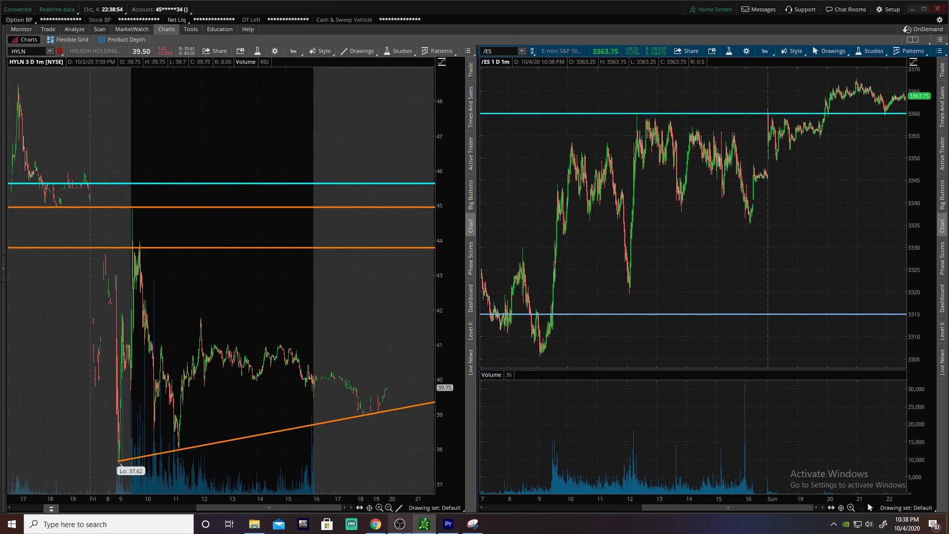
pyautogui.moveTo(402, 531)
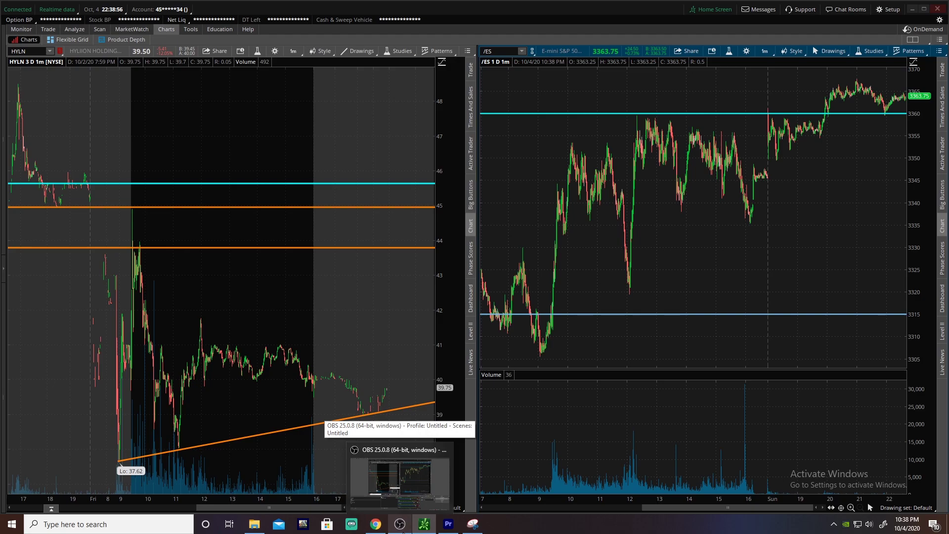